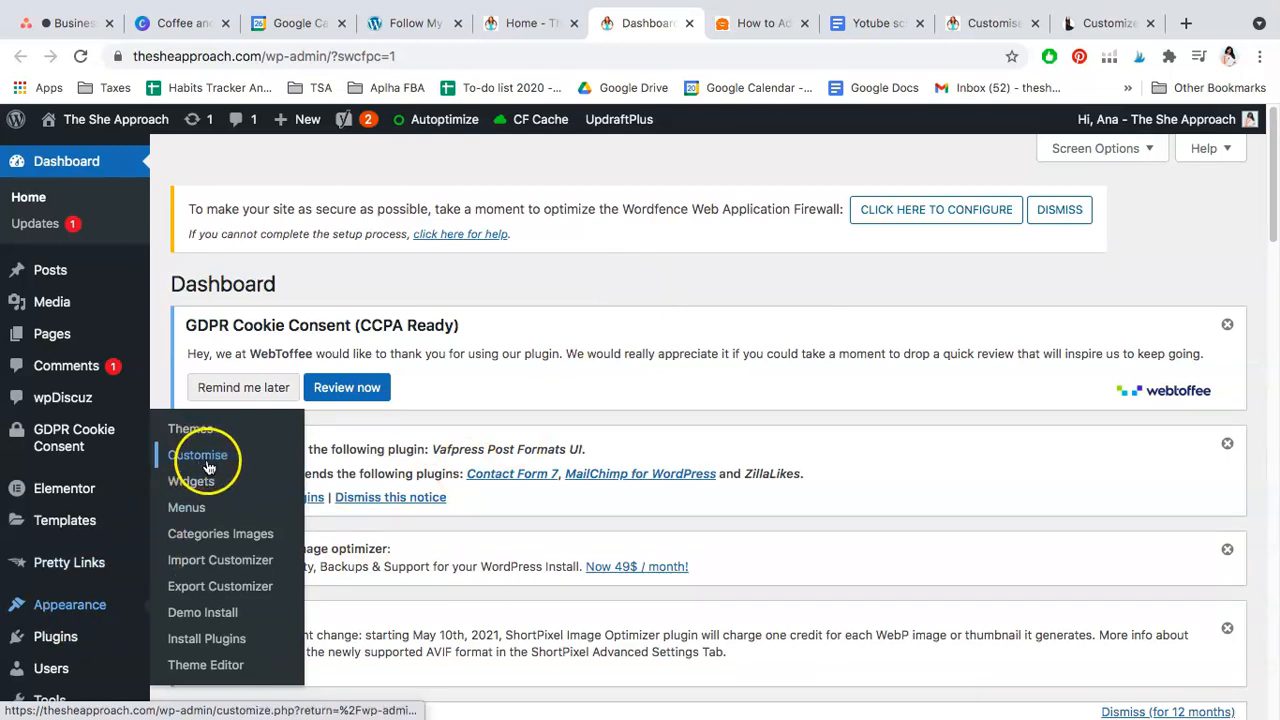
# - Switch to the site Customizer and go into the Header > Logo settings
pyautogui.click(977, 23)
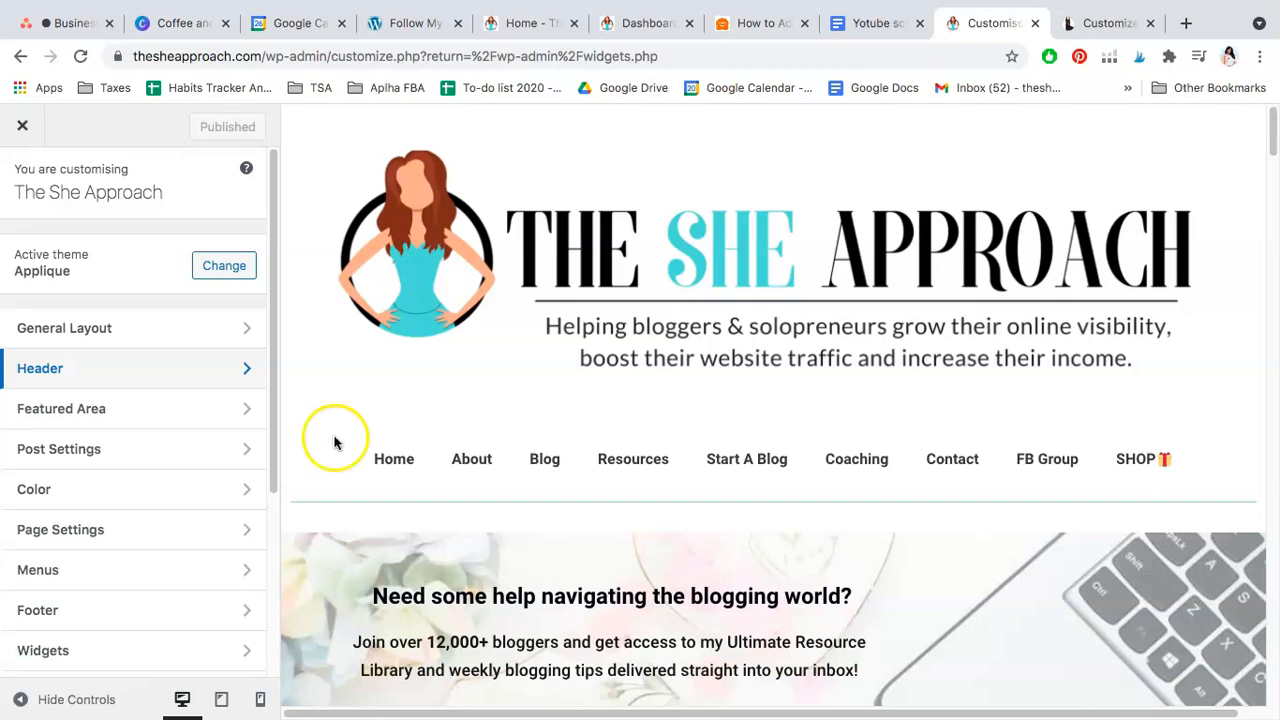
pyautogui.click(212, 370)
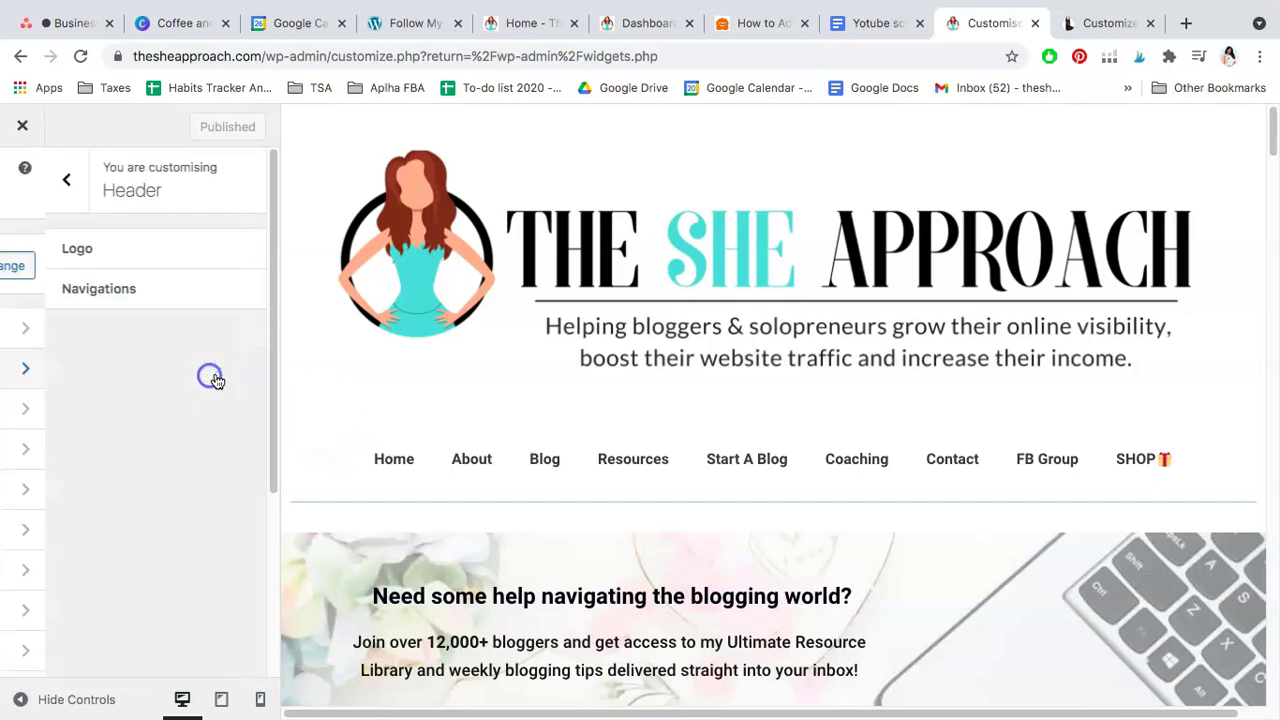
pyautogui.click(190, 248)
pyautogui.scroll(-2, 188, 318)
pyautogui.scroll(2, 188, 318)
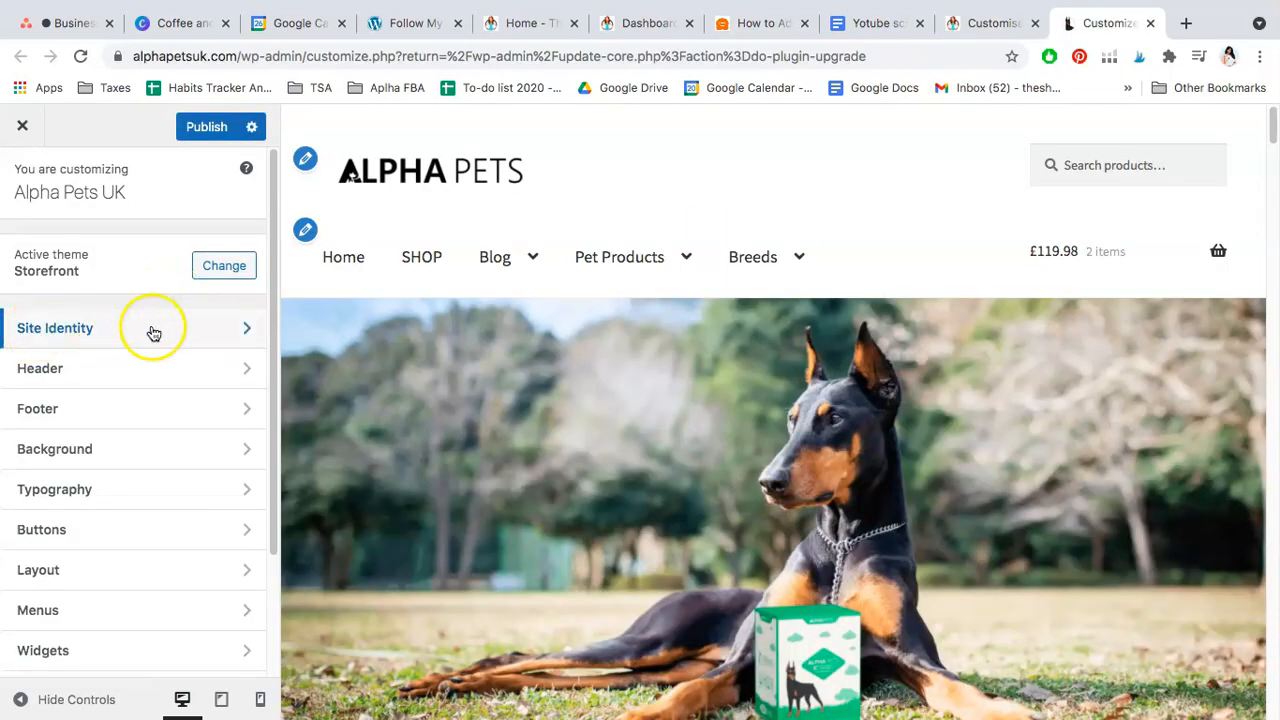
# - Reach the Site Icon settings, then on The She Approach Customizer highlight the 512px requirement
pyautogui.click(100, 330)
pyautogui.scroll(-2, 195, 305)
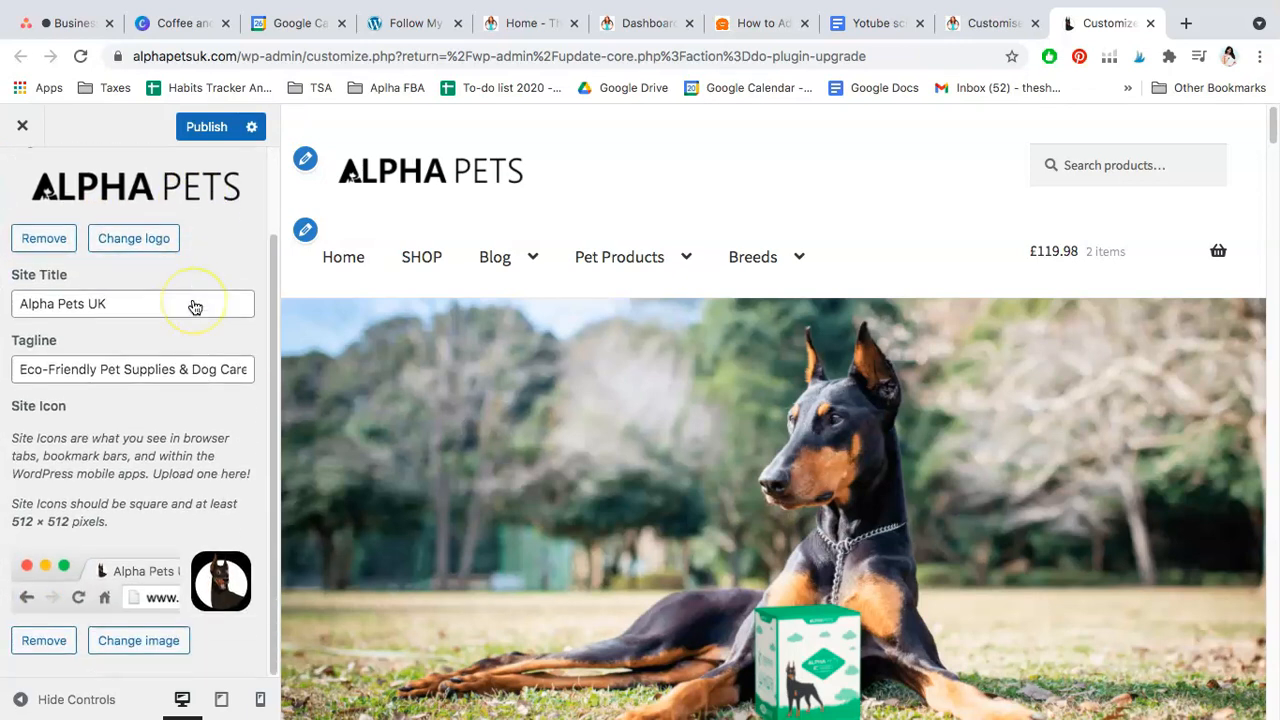
pyautogui.doubleClick(26, 406)
pyautogui.hotkey('ctrl', 'shift', 'Tab')
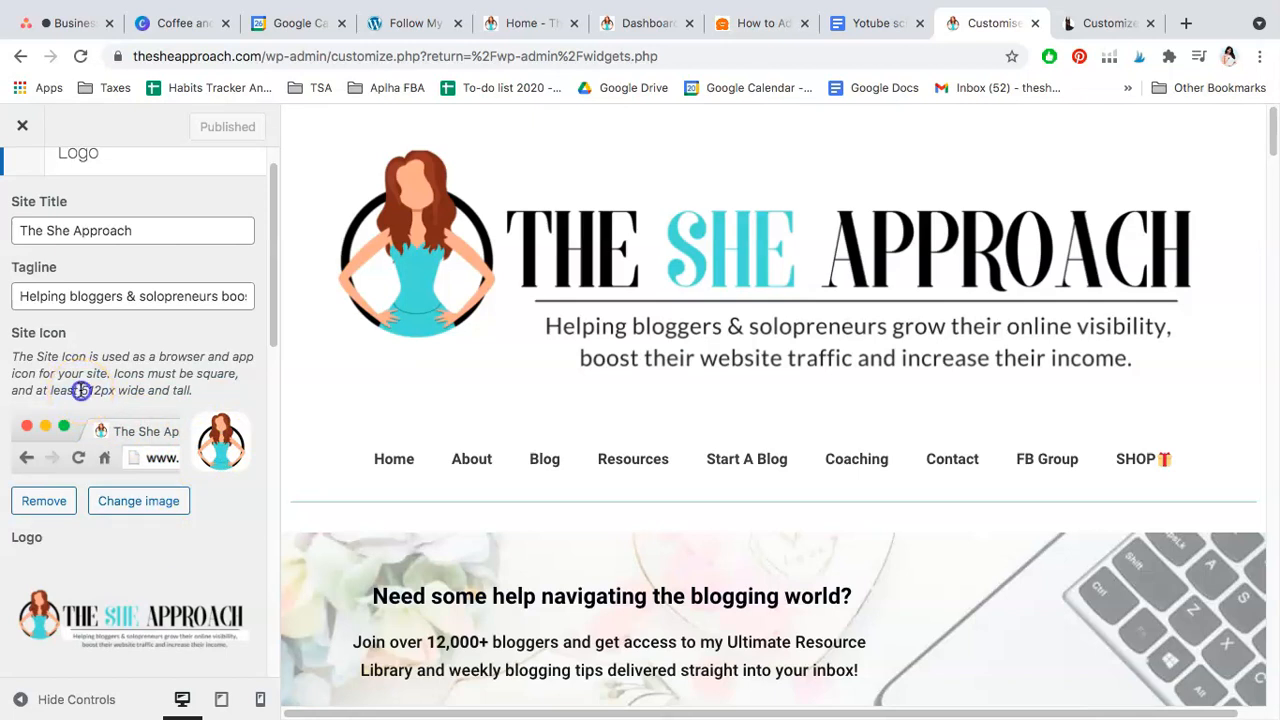
pyautogui.moveTo(81, 390); pyautogui.dragTo(116, 390)
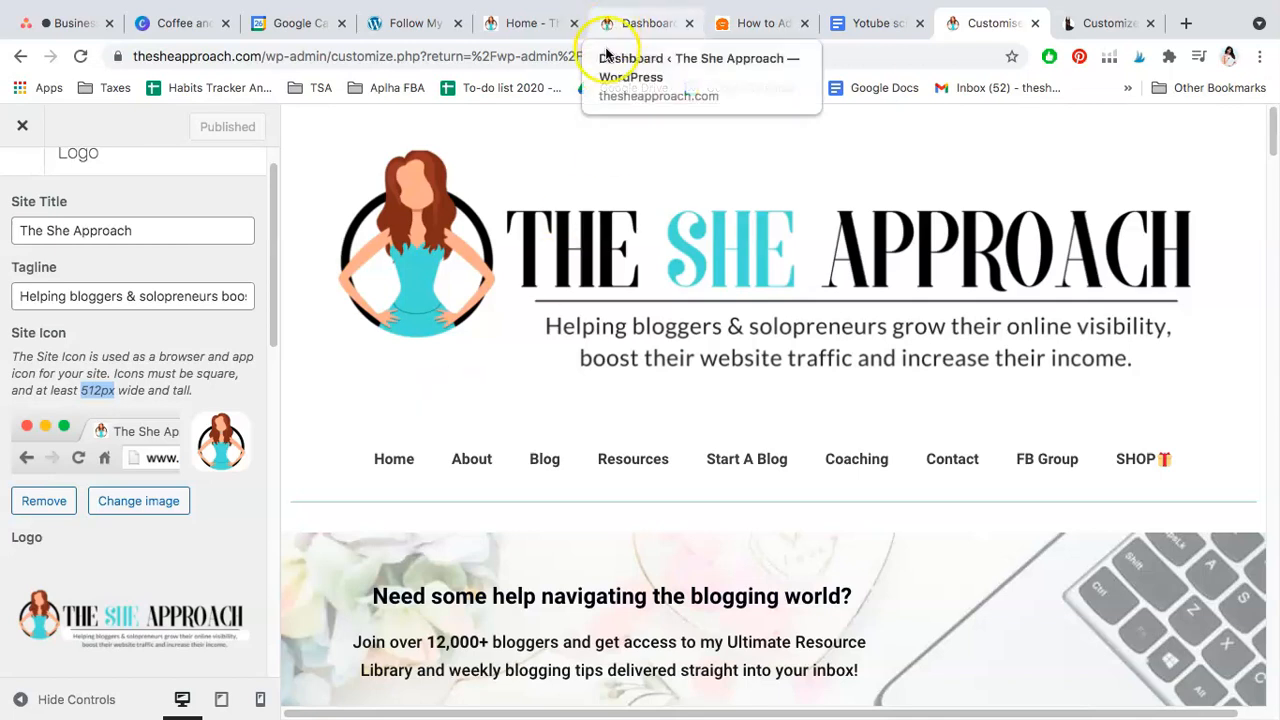
pyautogui.scroll(2, 140, 400)
# - Replace The She Approach site icon with the purple E image and publish it
pyautogui.click(138, 541)
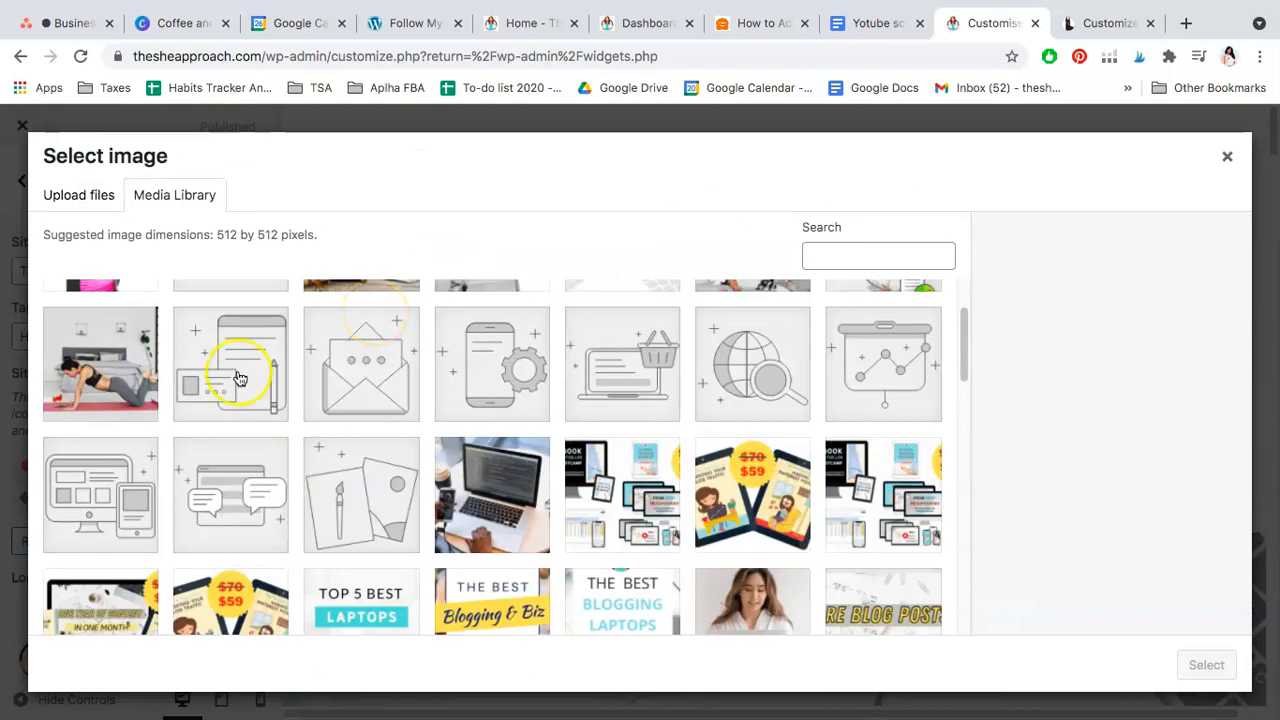
pyautogui.click(1227, 156)
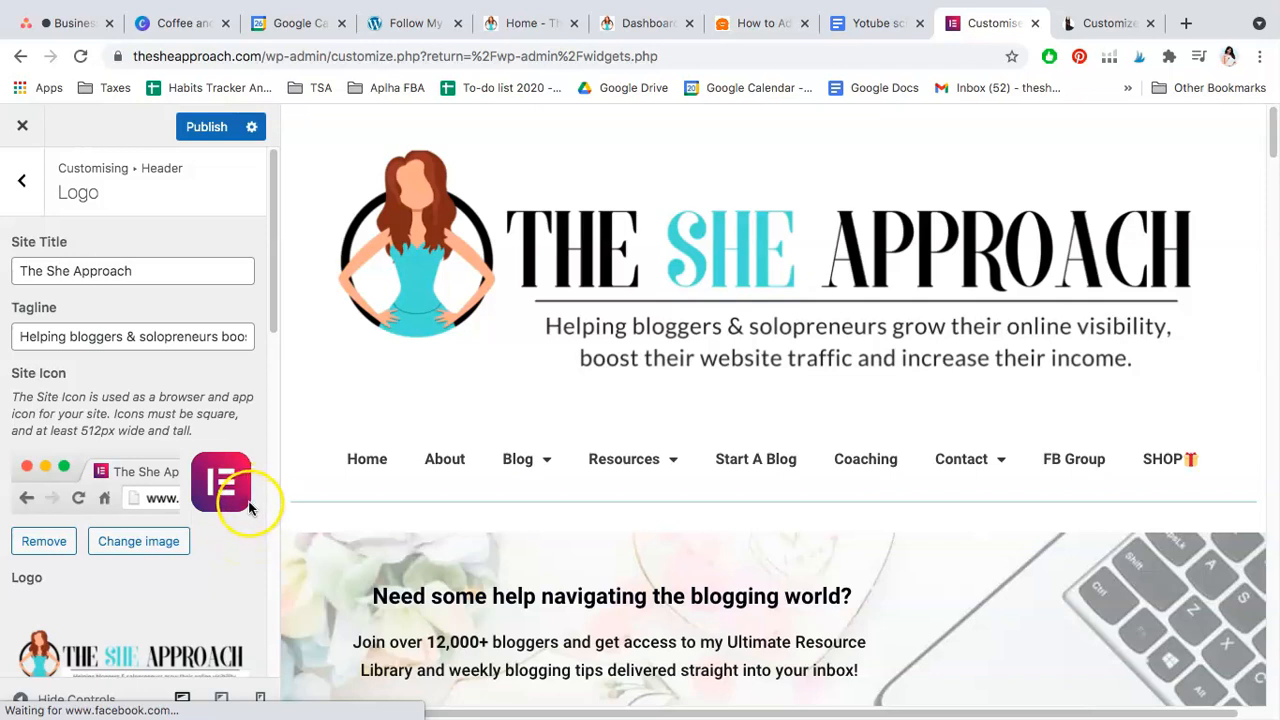
pyautogui.click(207, 127)
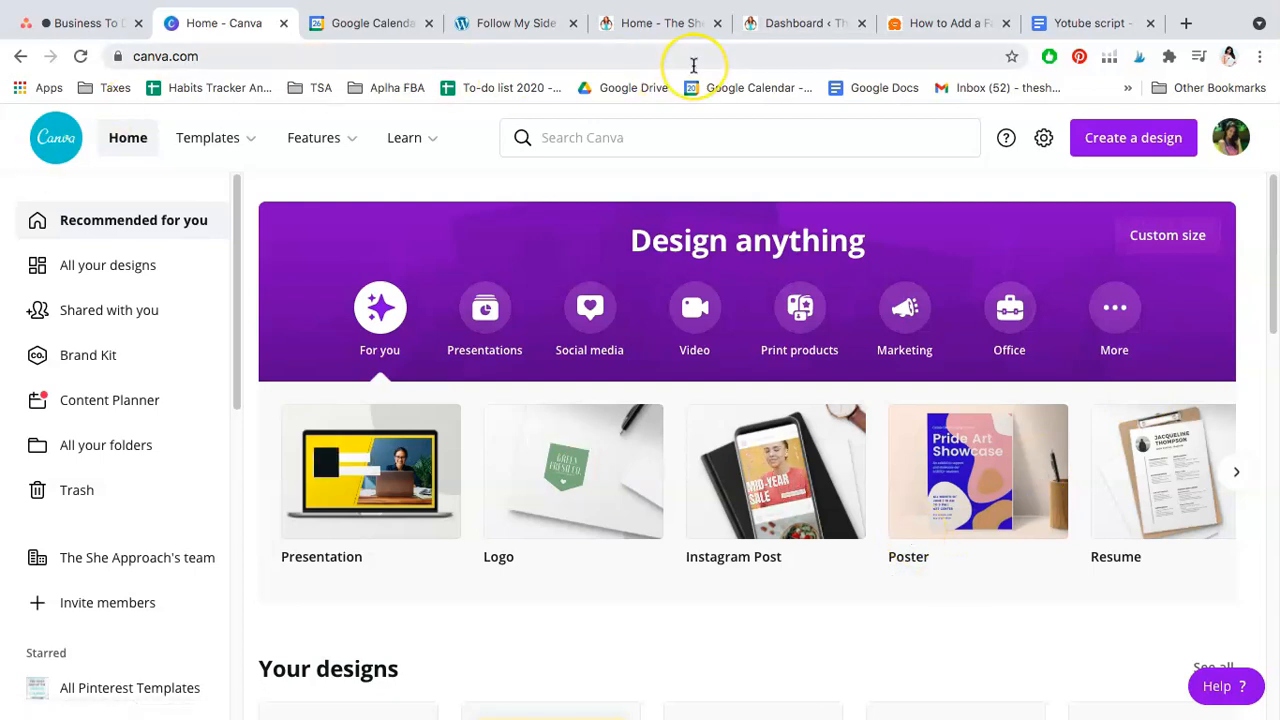
pyautogui.moveTo(573, 471)
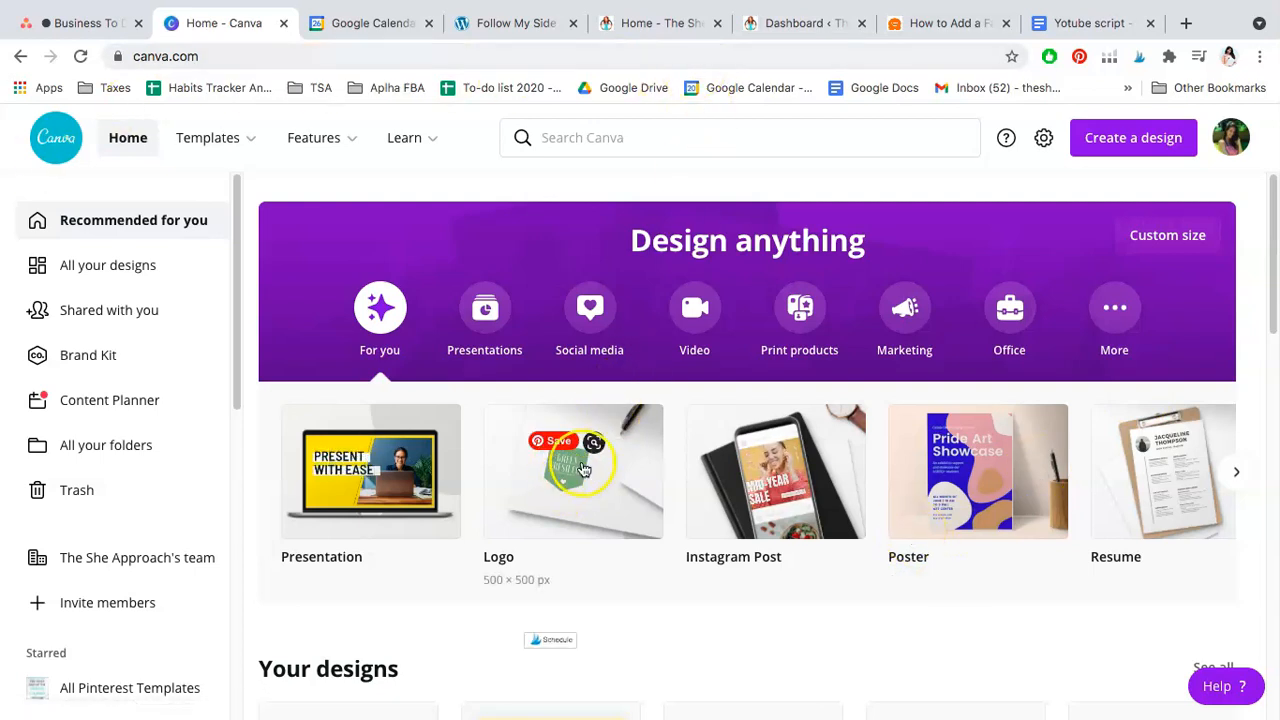
# - Start a new Canva logo design using the FOOD truck template
pyautogui.click(584, 490)
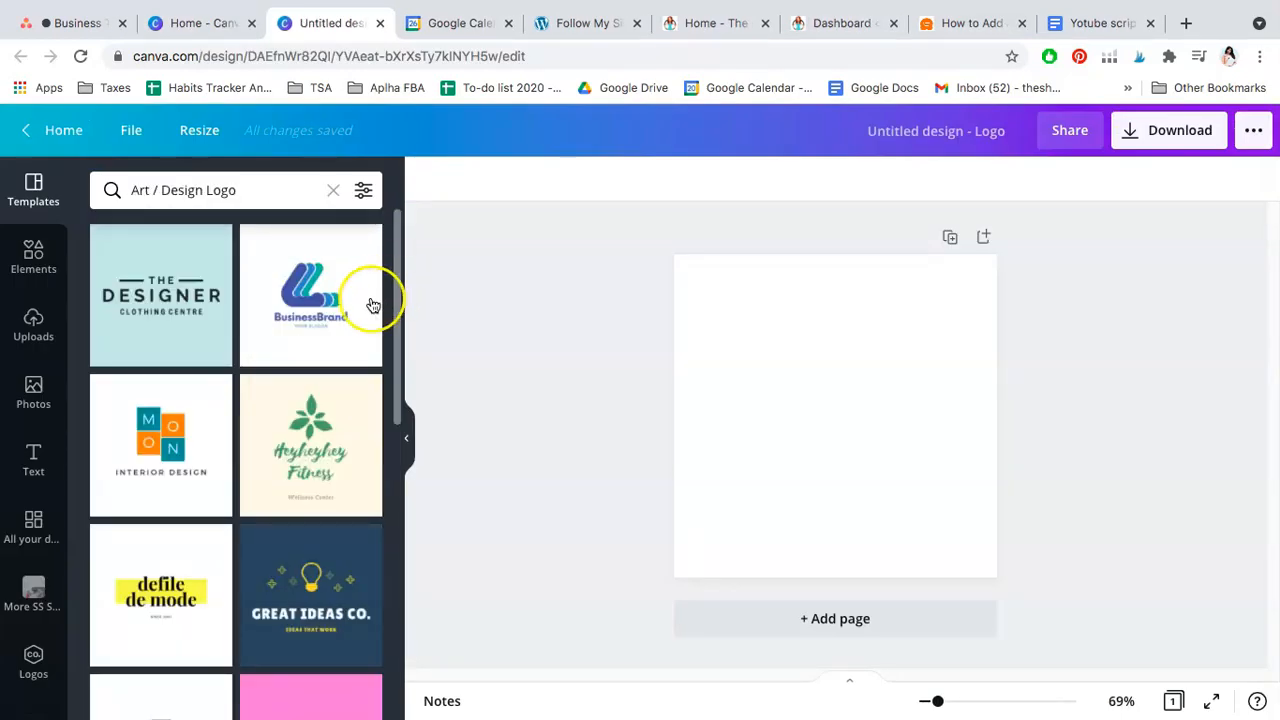
pyautogui.scroll(-5, 369, 300)
pyautogui.scroll(-5, 369, 306)
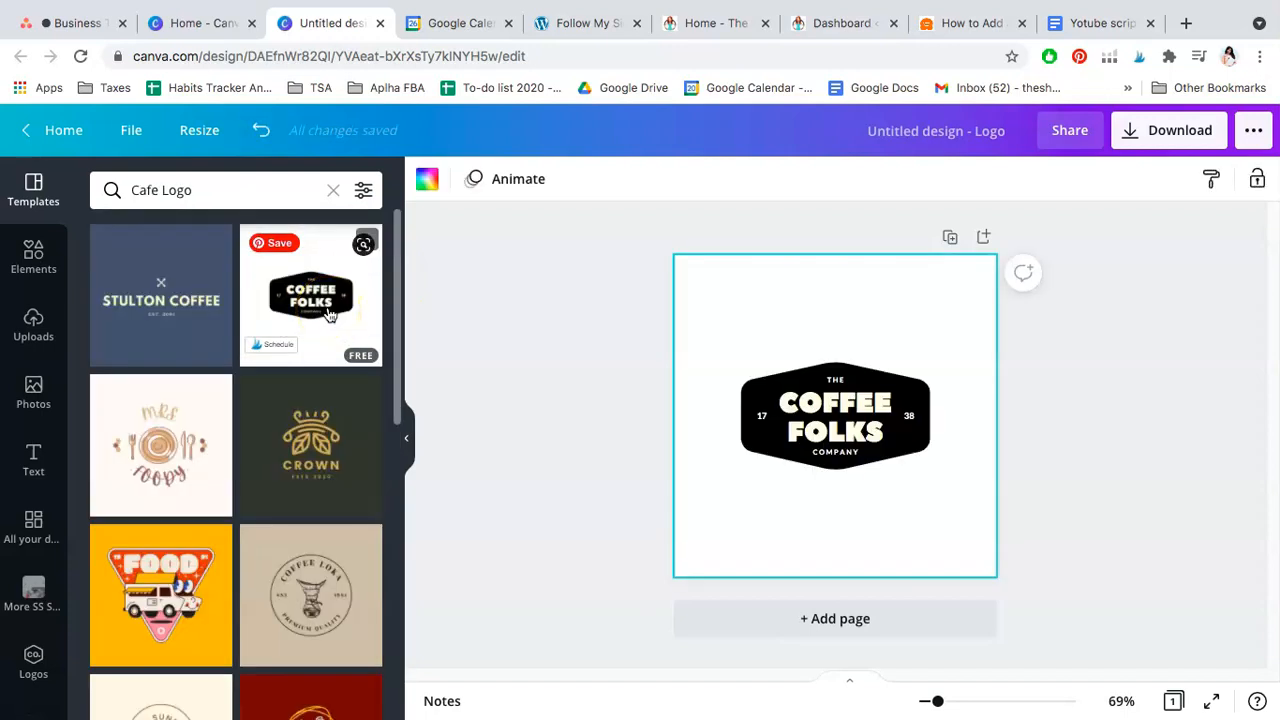
pyautogui.click(161, 600)
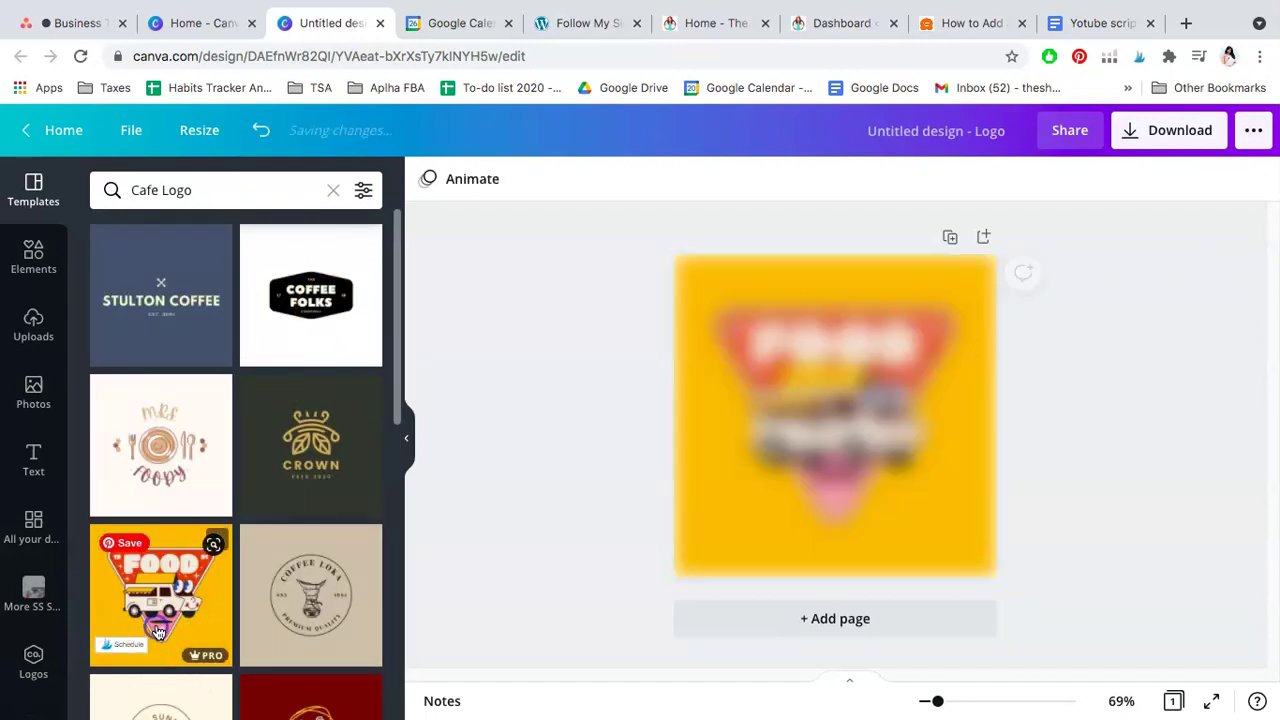
# - Change the design's yellow page background to white
pyautogui.click(890, 263)
pyautogui.click(420, 180)
pyautogui.click(361, 560)
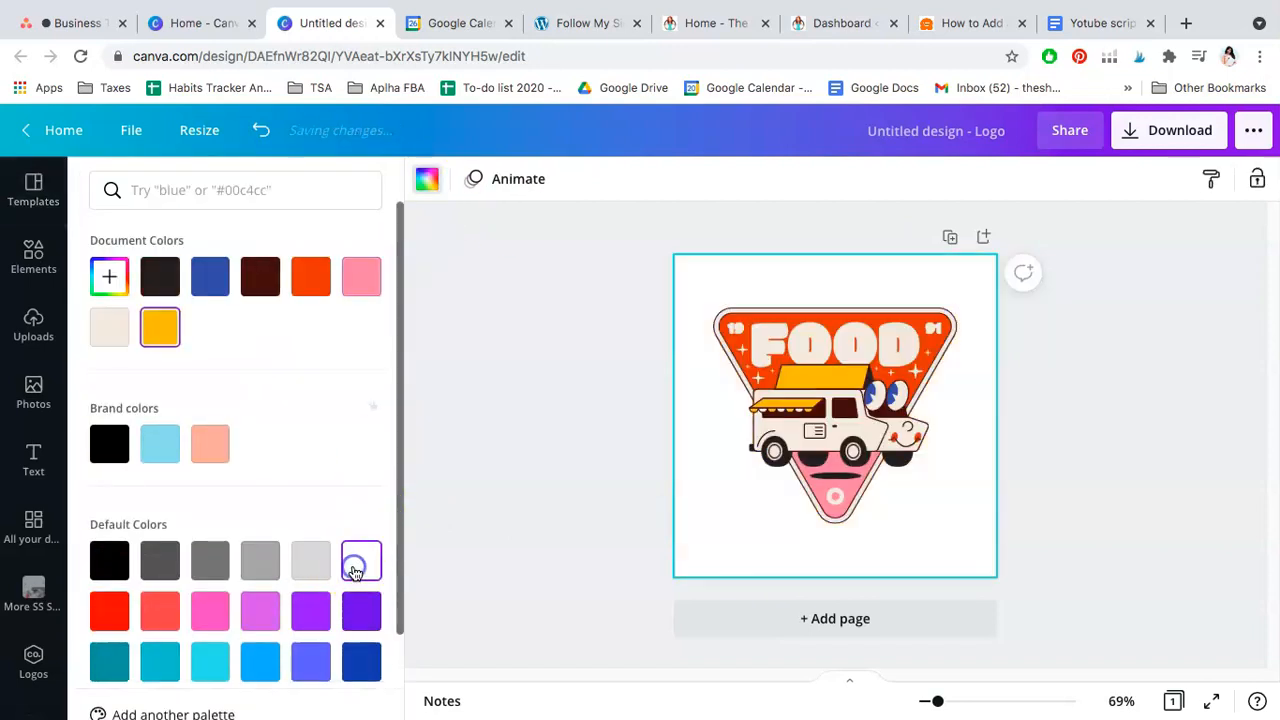
pyautogui.click(591, 400)
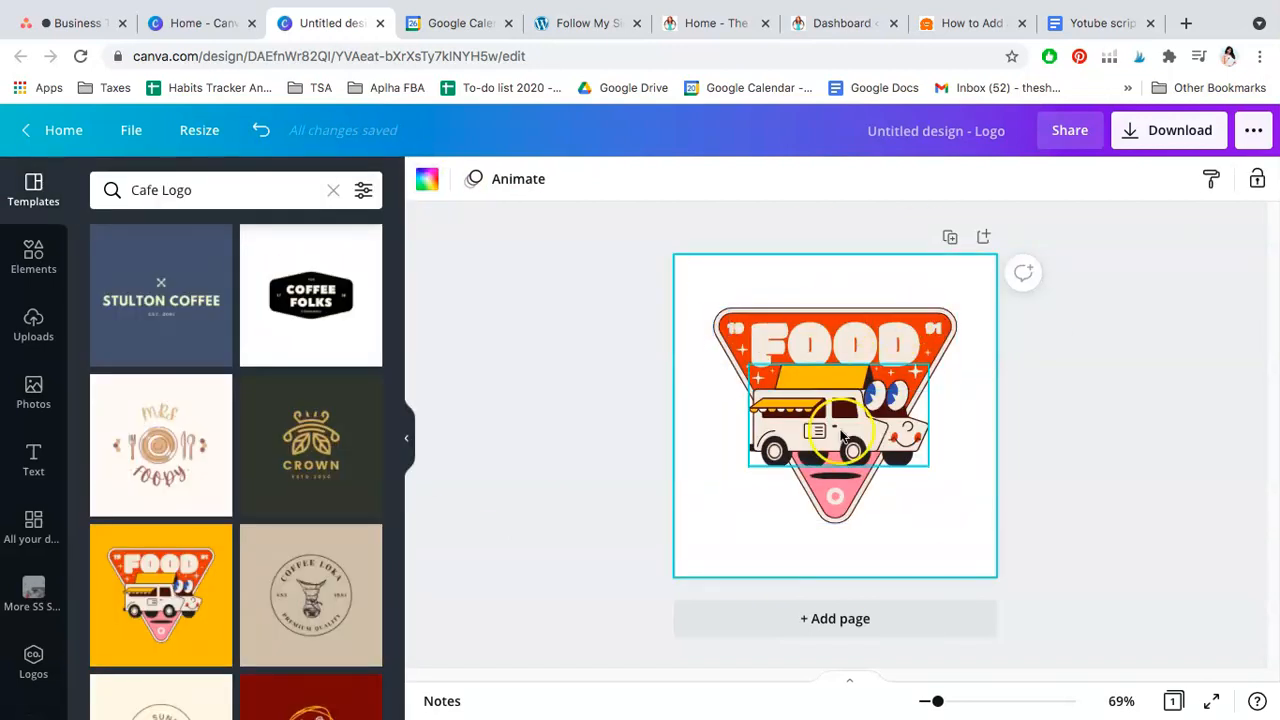
# - Resize the logo design to a custom 512 × 512 px
pyautogui.click(199, 130)
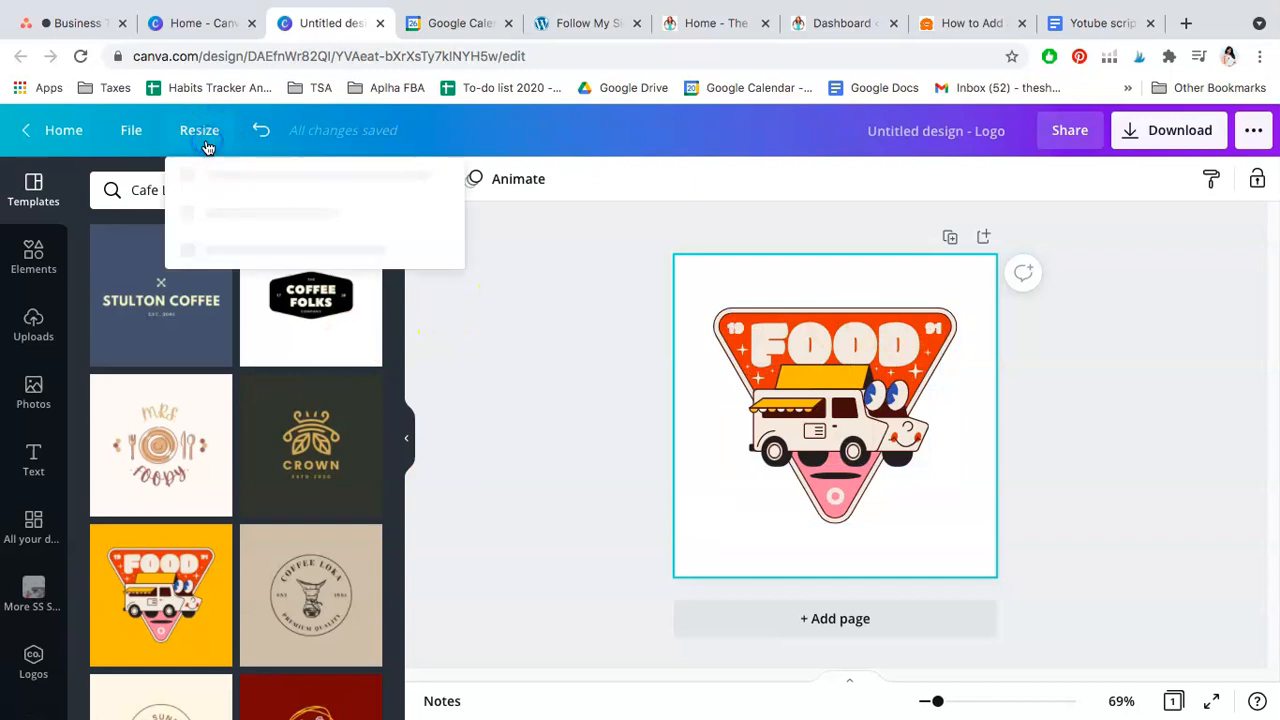
pyautogui.click(230, 264)
pyautogui.write('512')
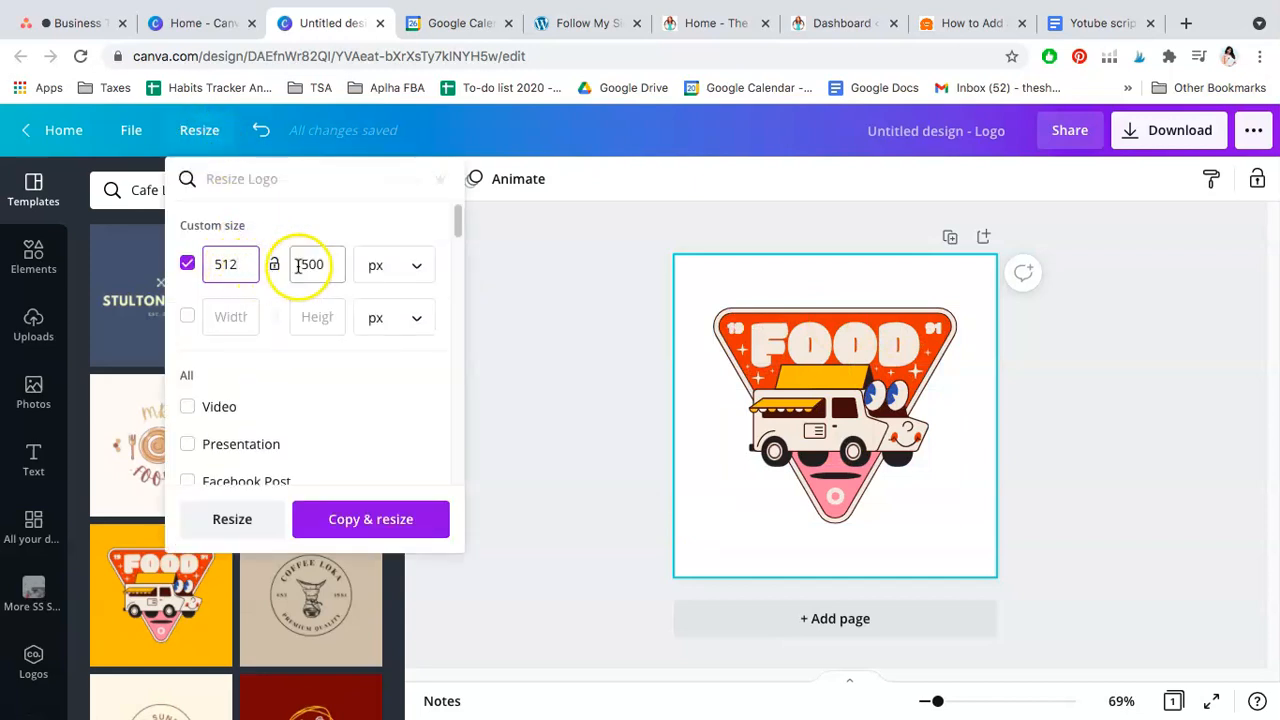
pyautogui.doubleClick(310, 265)
pyautogui.write('512')
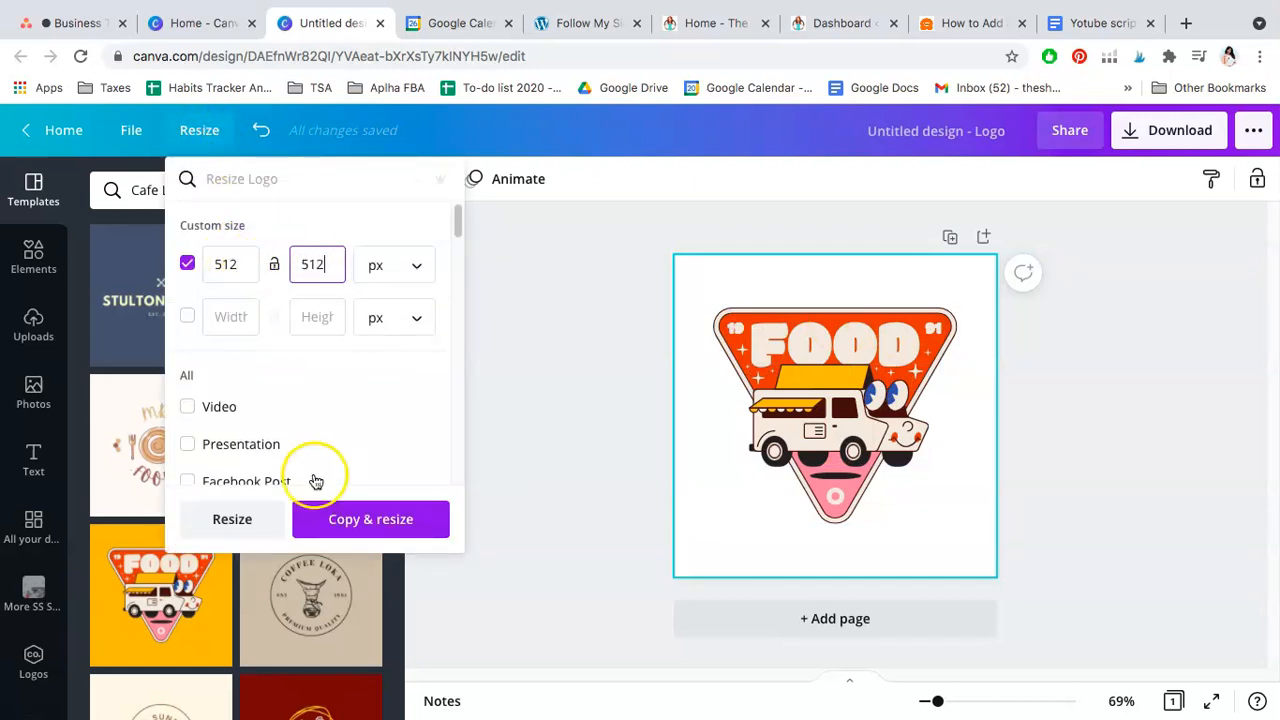
pyautogui.click(232, 519)
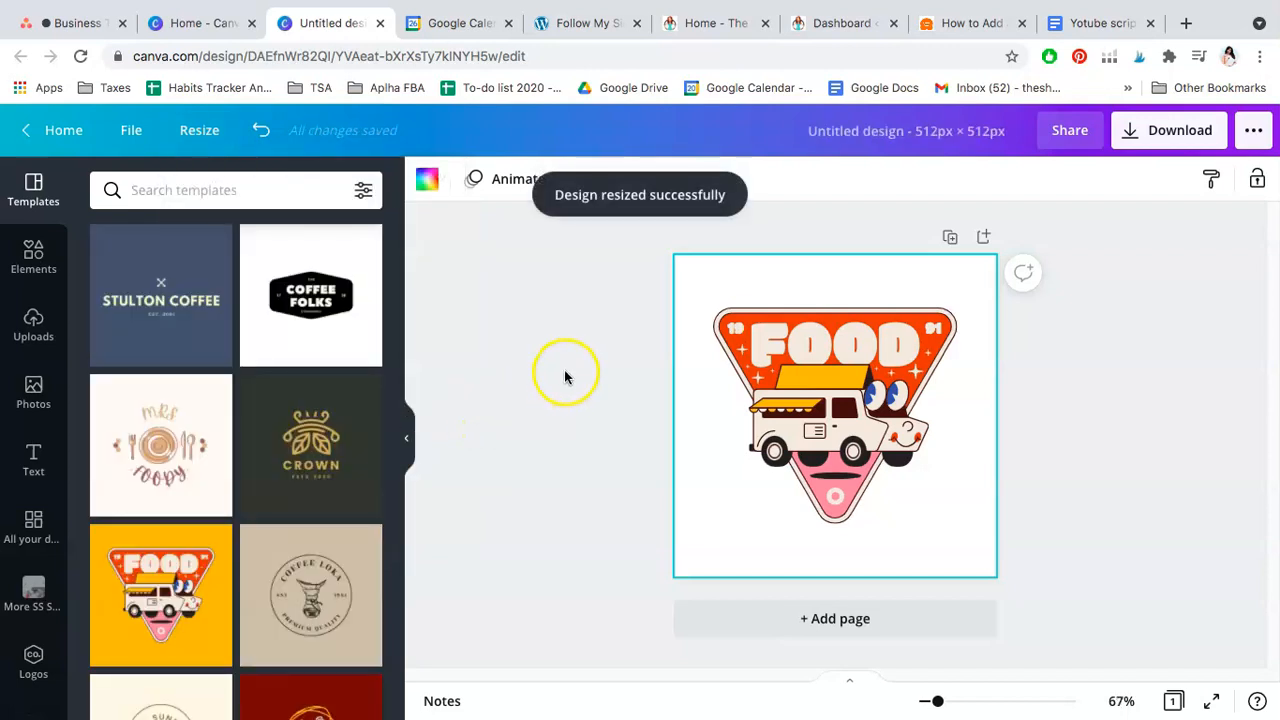
# - Configure a PNG download with a transparent background
pyautogui.click(1190, 140)
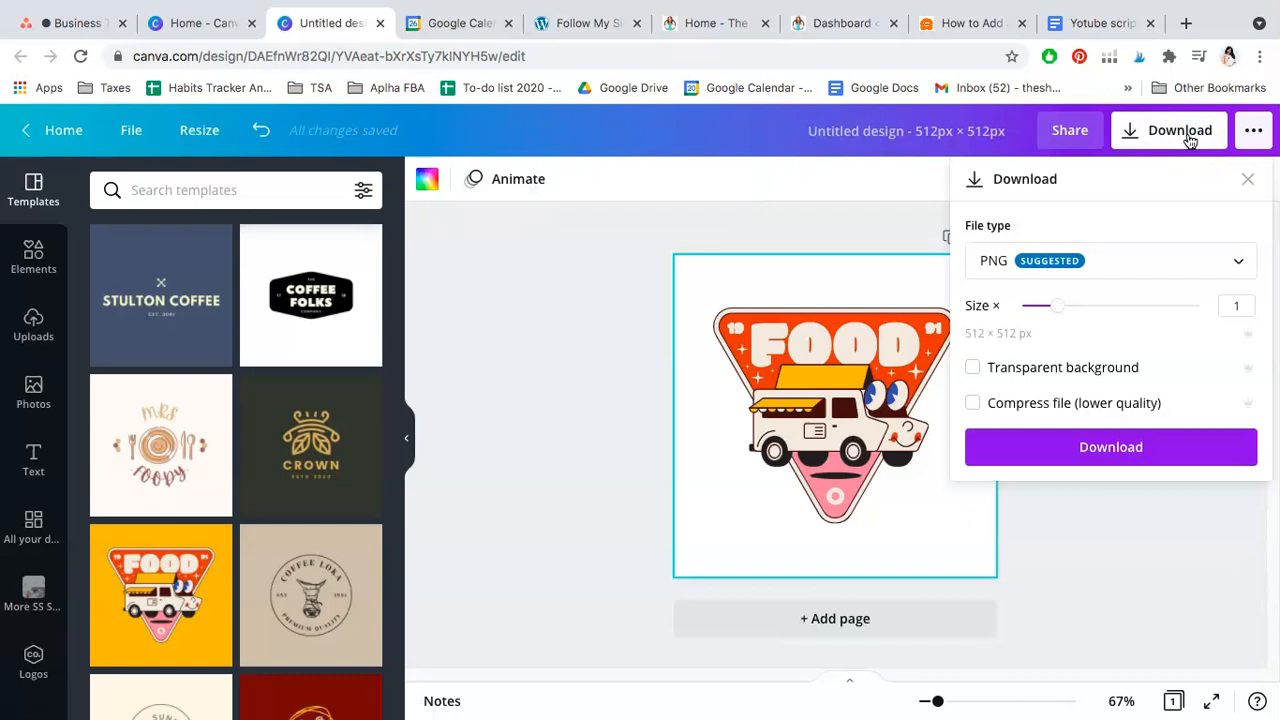
pyautogui.click(1038, 372)
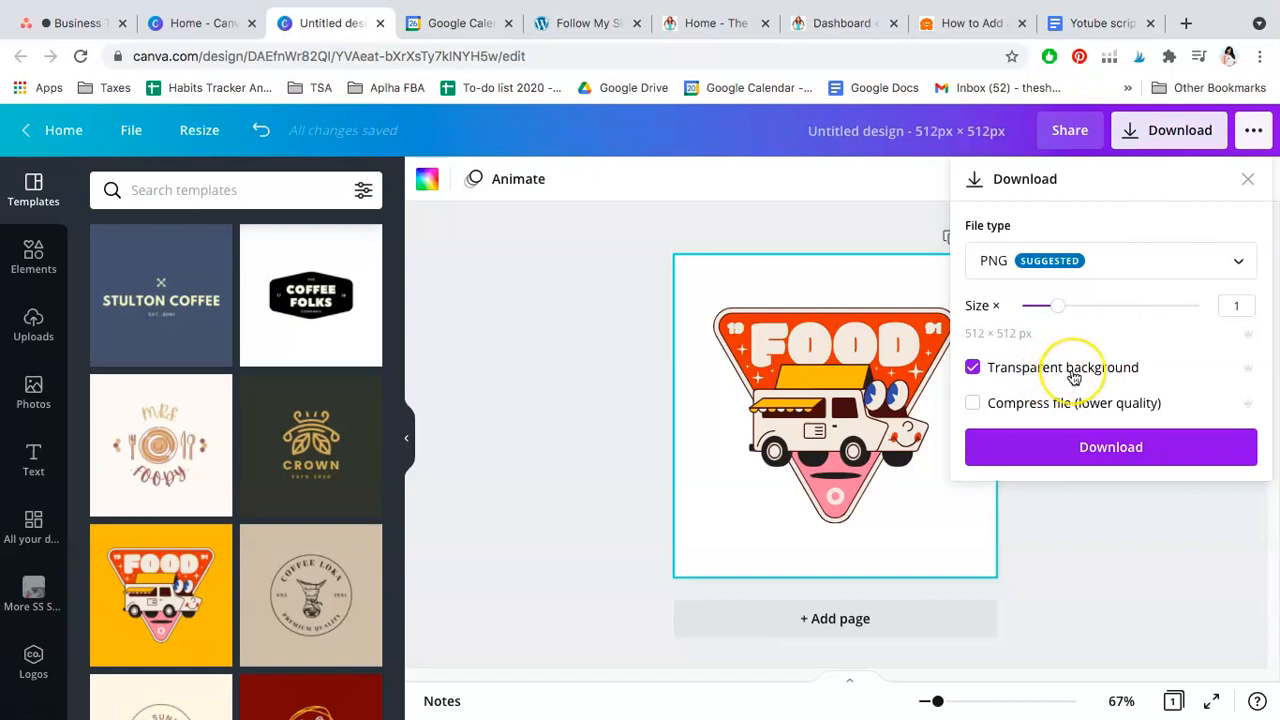